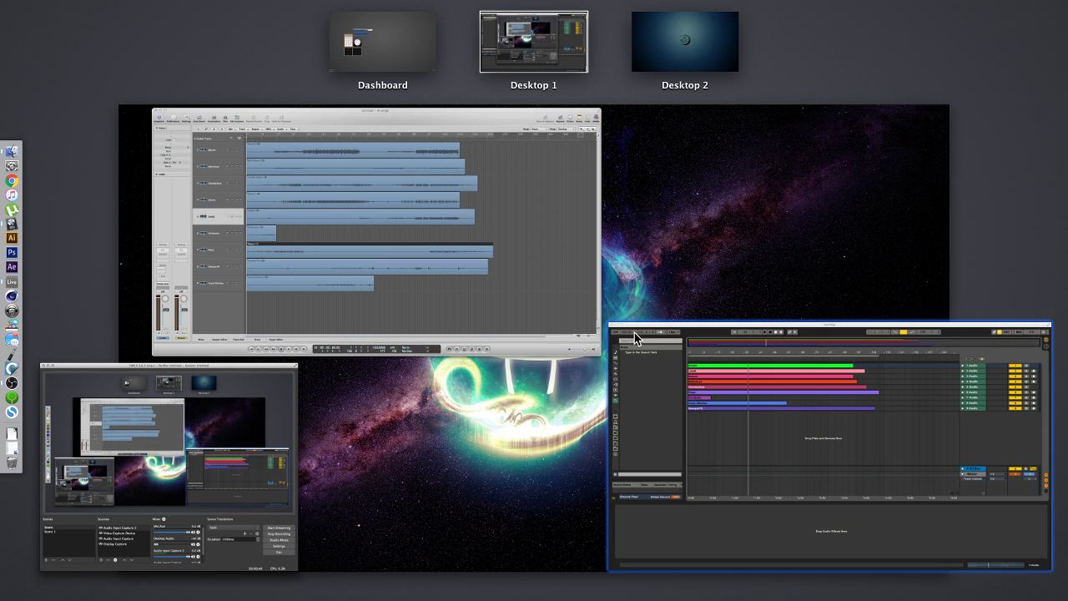
Step: Switch to the Ableton Live set, select the whole arrangement and play the summed stems from the start and several further points
click(725, 386)
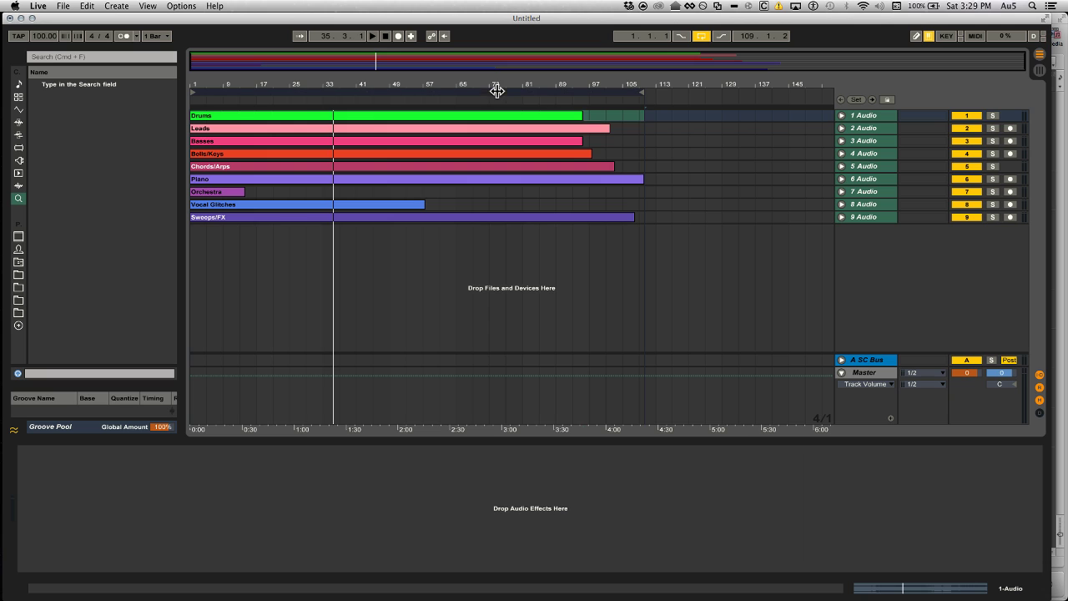
key(super+a)
click(196, 105)
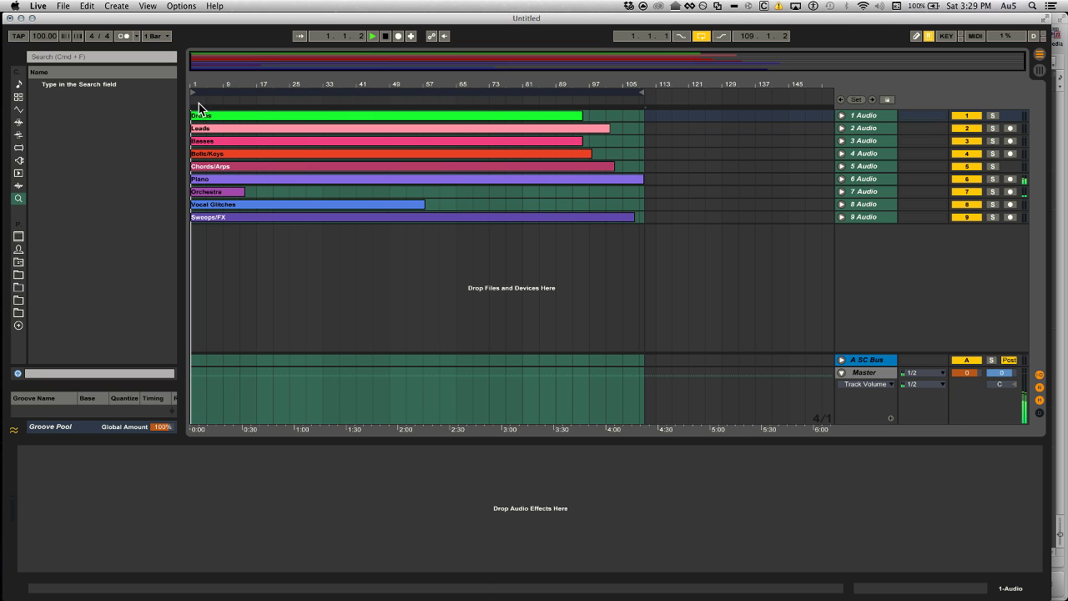
click(255, 101)
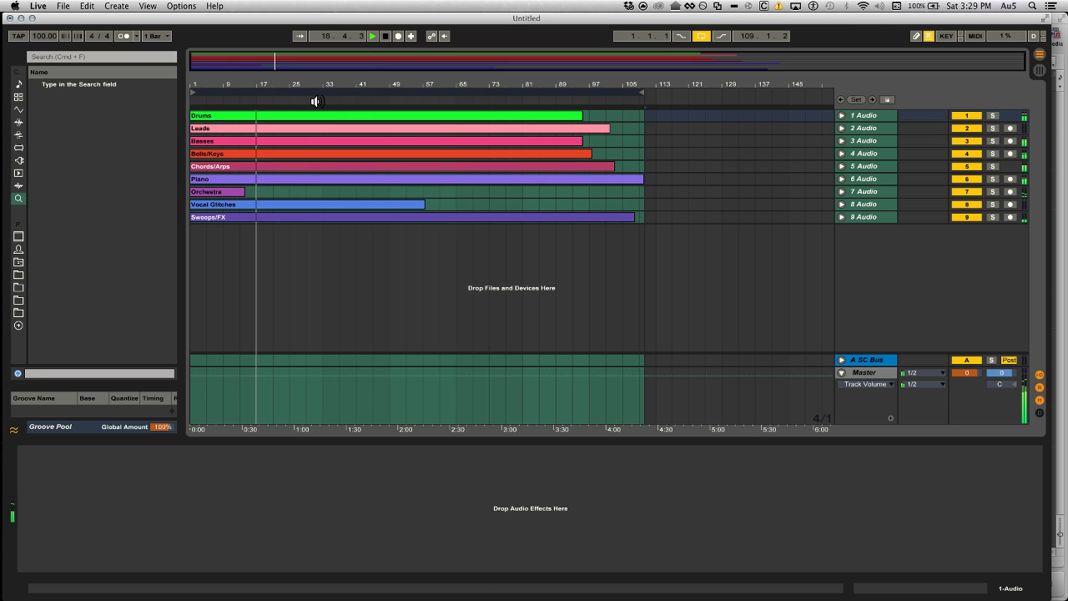
click(325, 101)
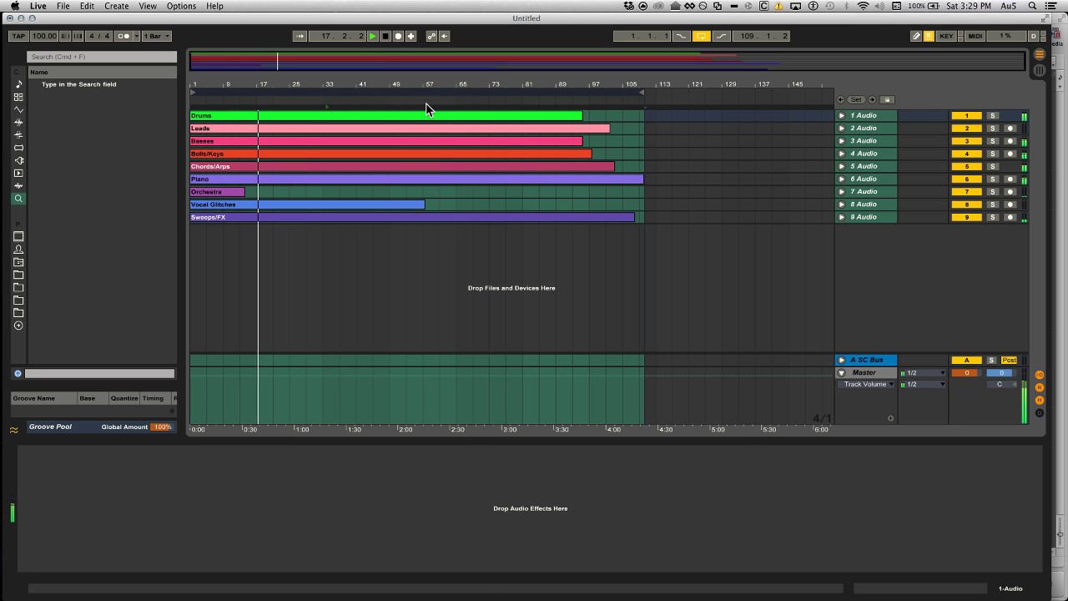
click(364, 101)
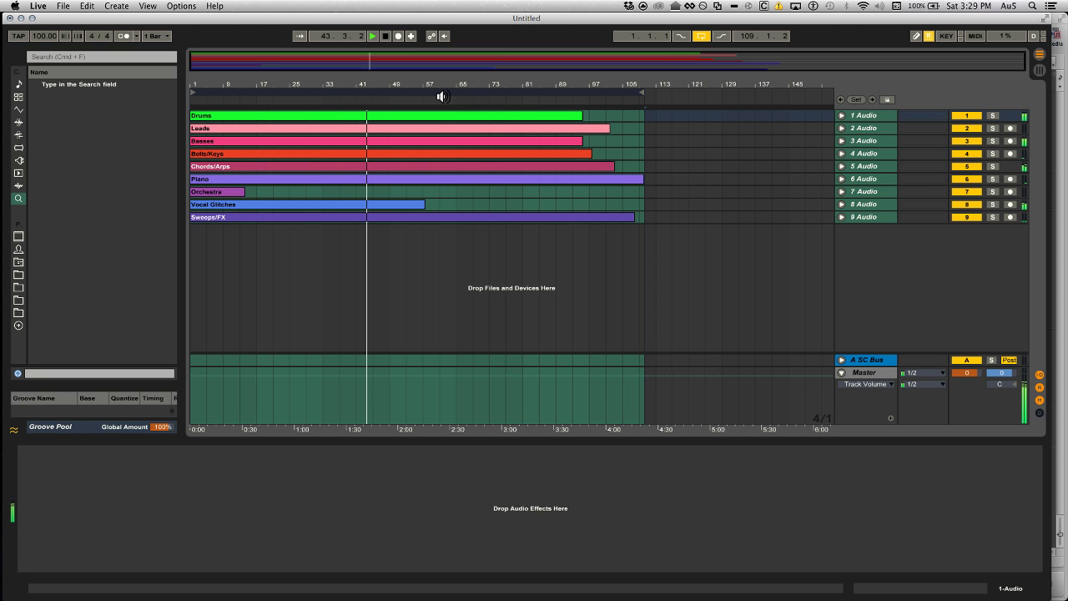
Step: Switch to the Logic Pro project and play the same stems from the start and several further points in the arrangement
key(F3)
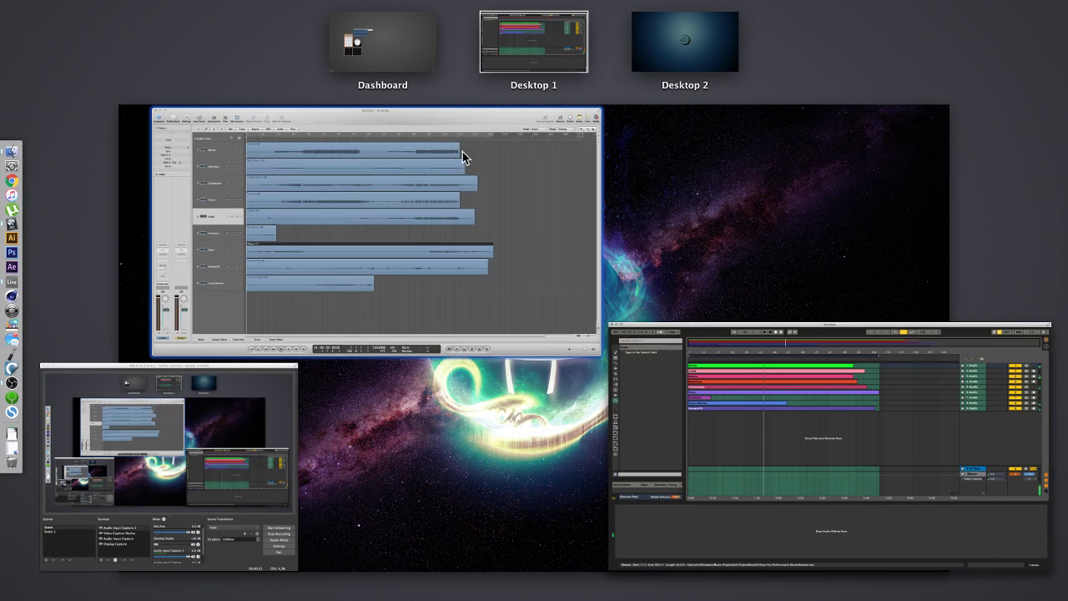
click(465, 158)
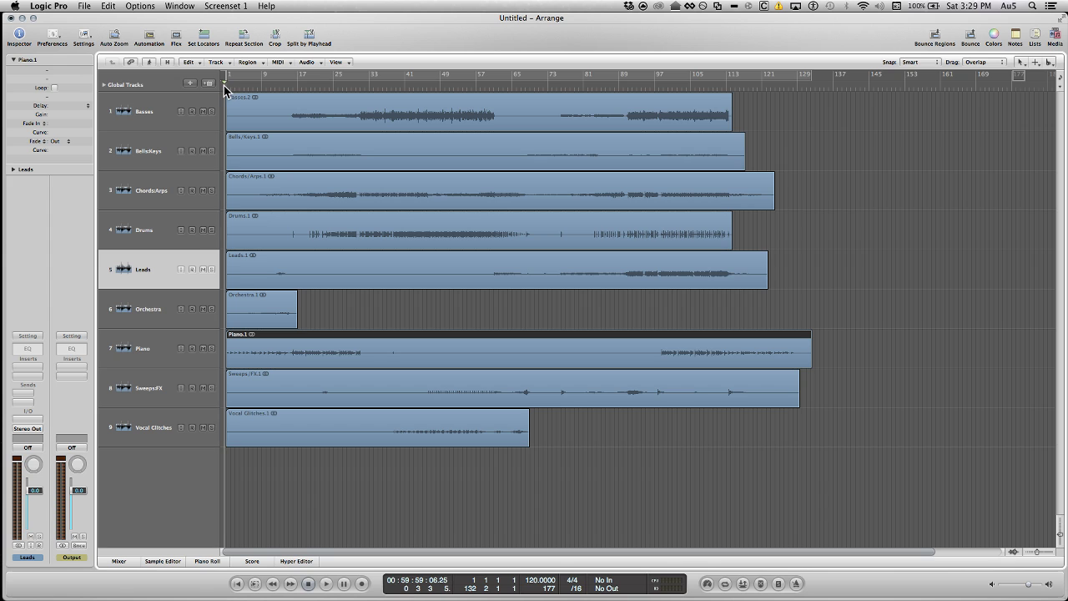
double_click(228, 86)
click(302, 87)
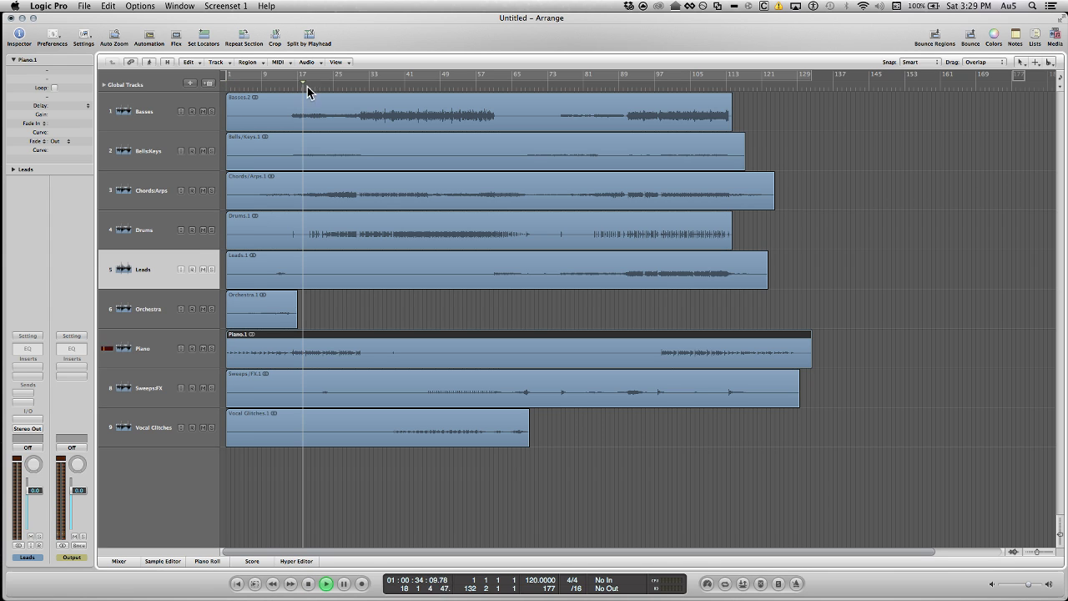
click(370, 85)
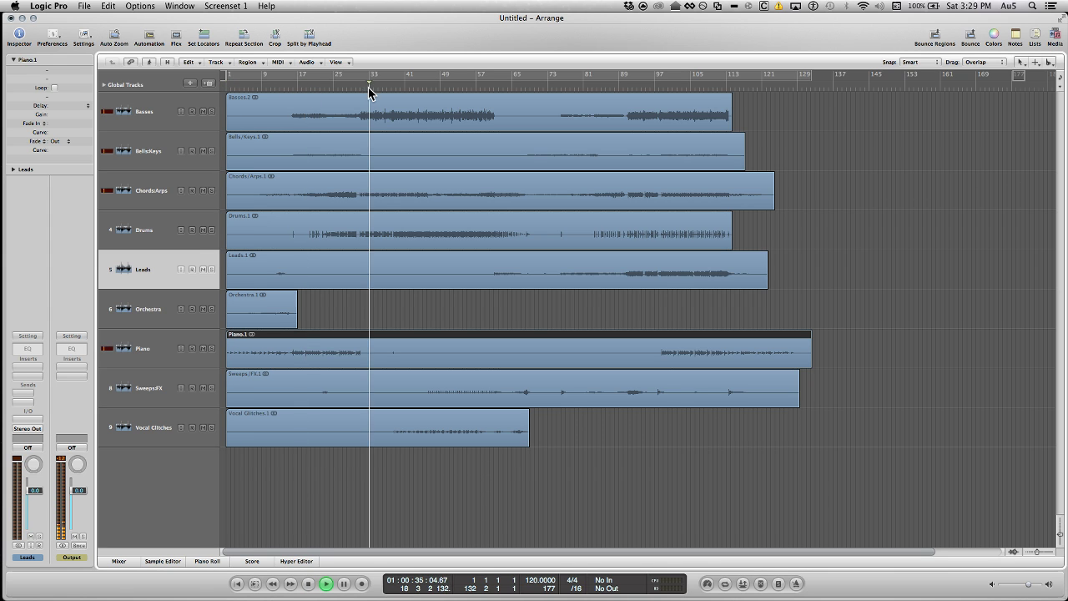
click(421, 84)
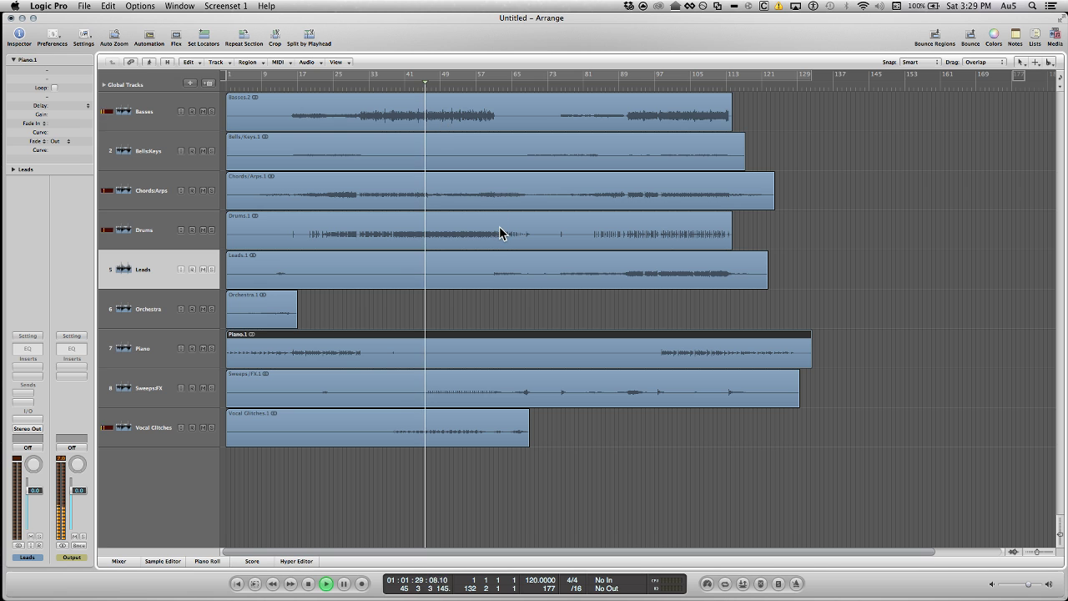
Step: Return to Ableton Live and export the Master as "Follow You stem summing Ableton.wav" in the Summing Test folder
key(F3)
click(437, 232)
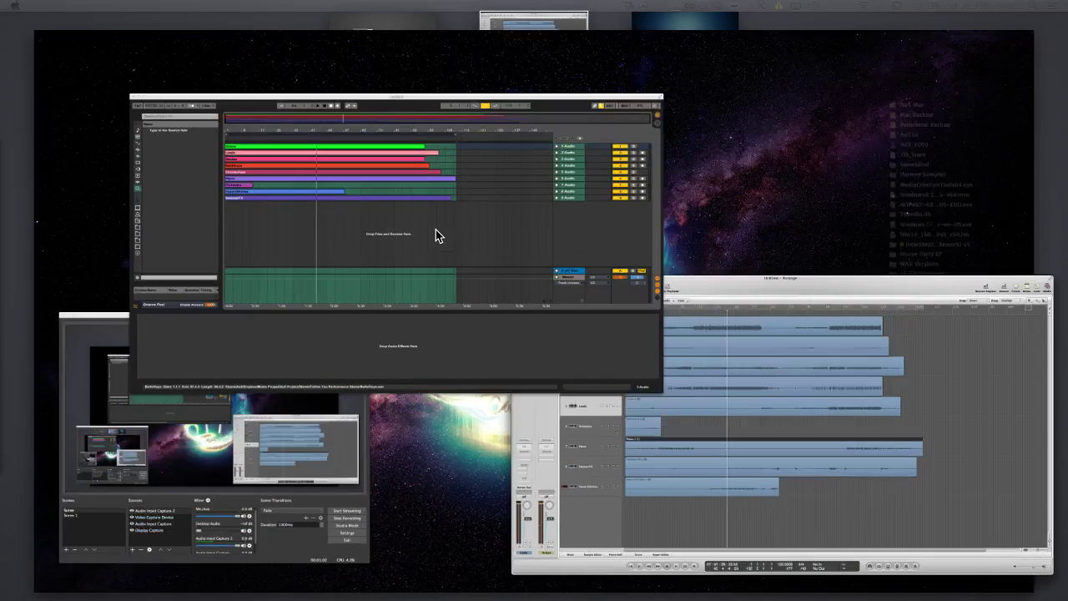
click(64, 7)
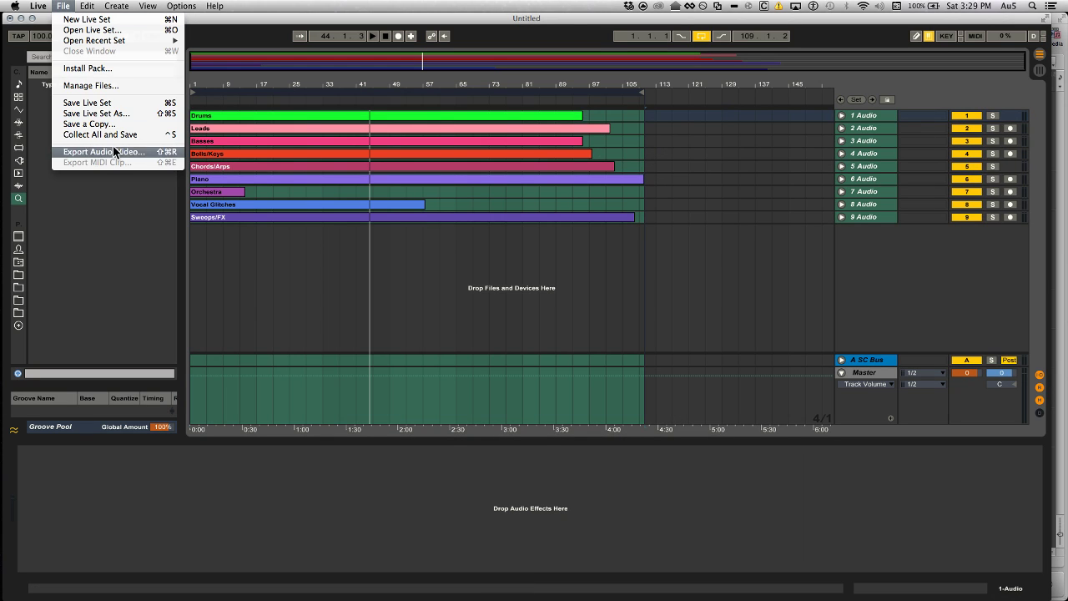
click(112, 145)
click(514, 460)
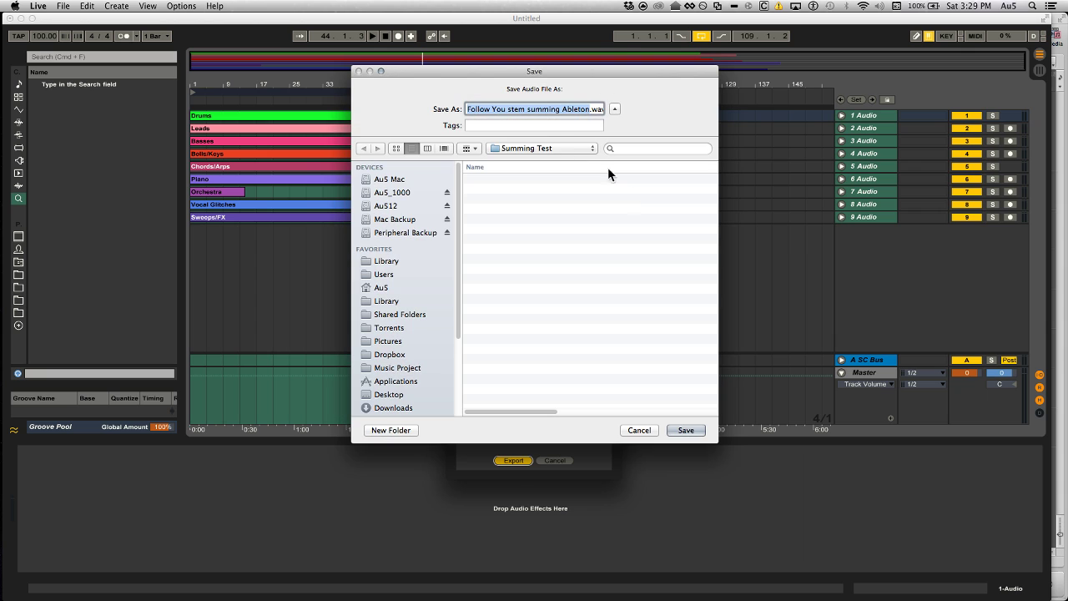
click(686, 430)
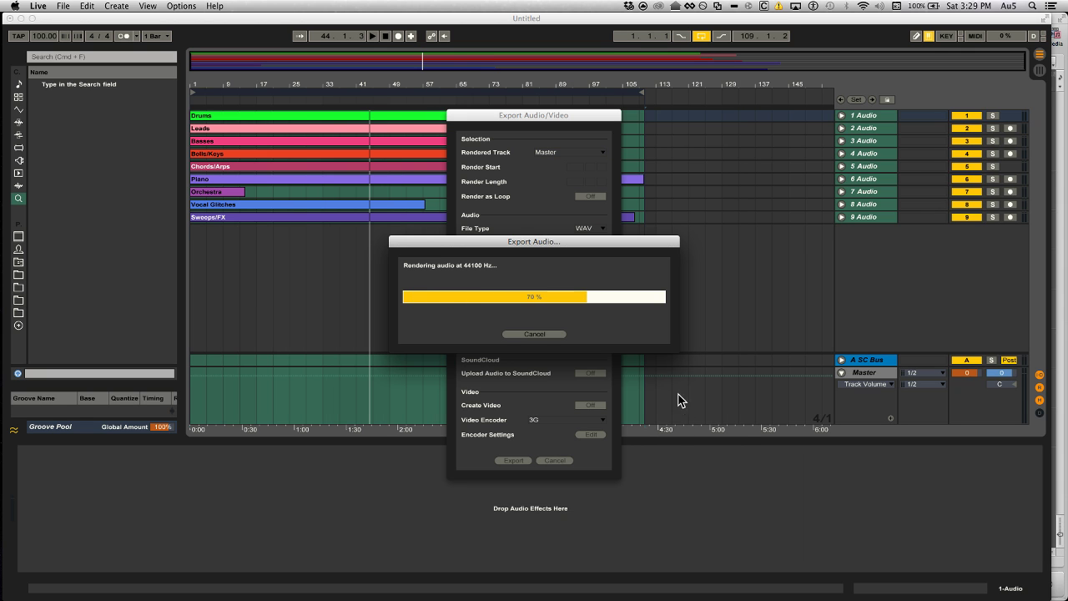
Step: In Logic Pro, enable the cycle range and bounce offline to "Follow You stem summing Logic.wav", 16 Bit, 44100, in the Summing Test folder
key(ctrl+Up)
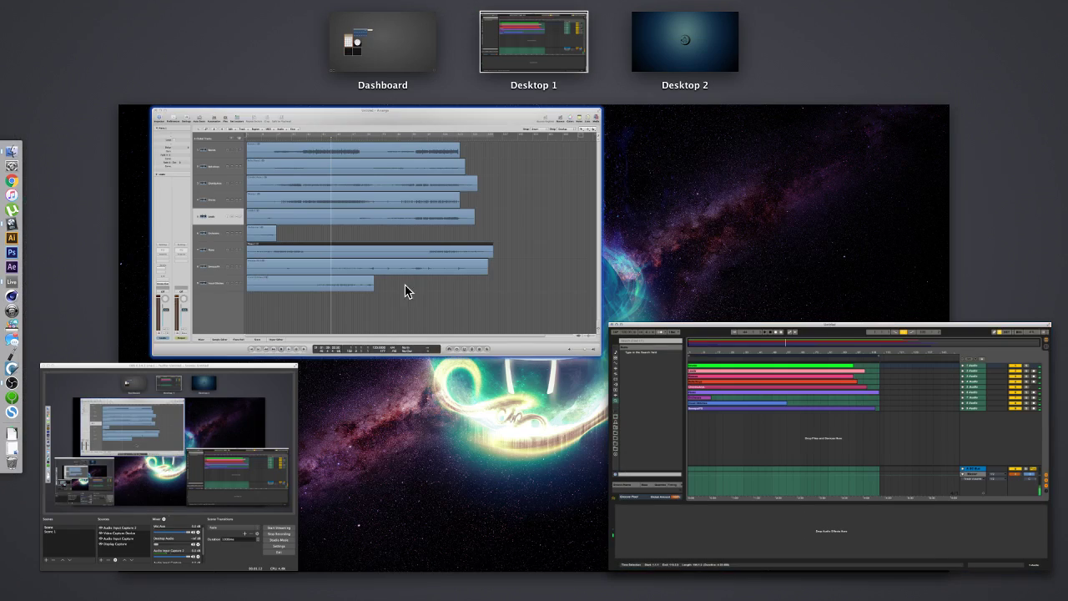
click(405, 285)
click(280, 76)
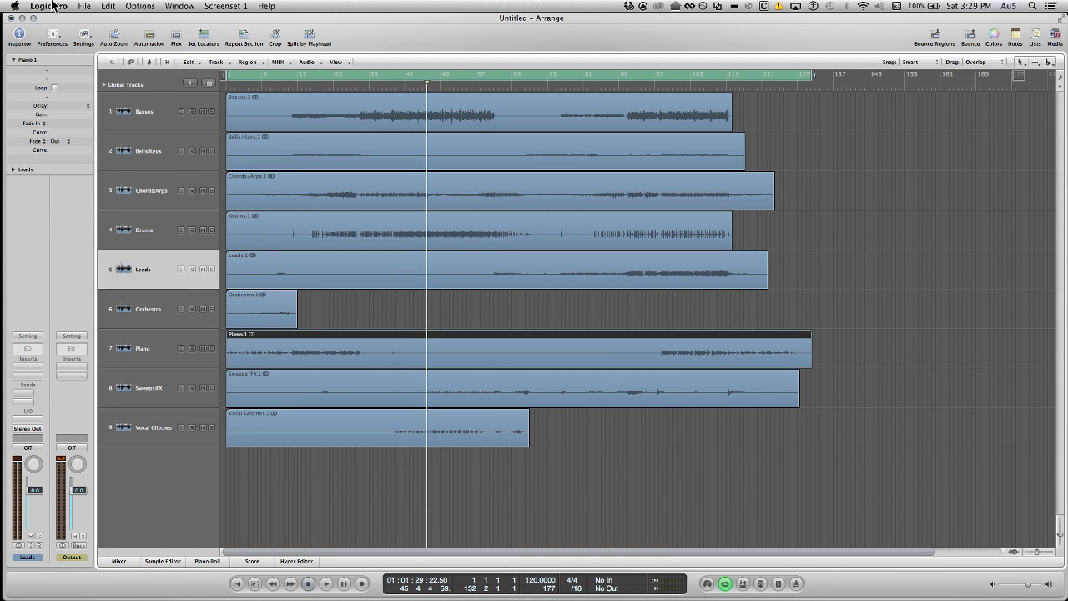
click(84, 6)
click(138, 261)
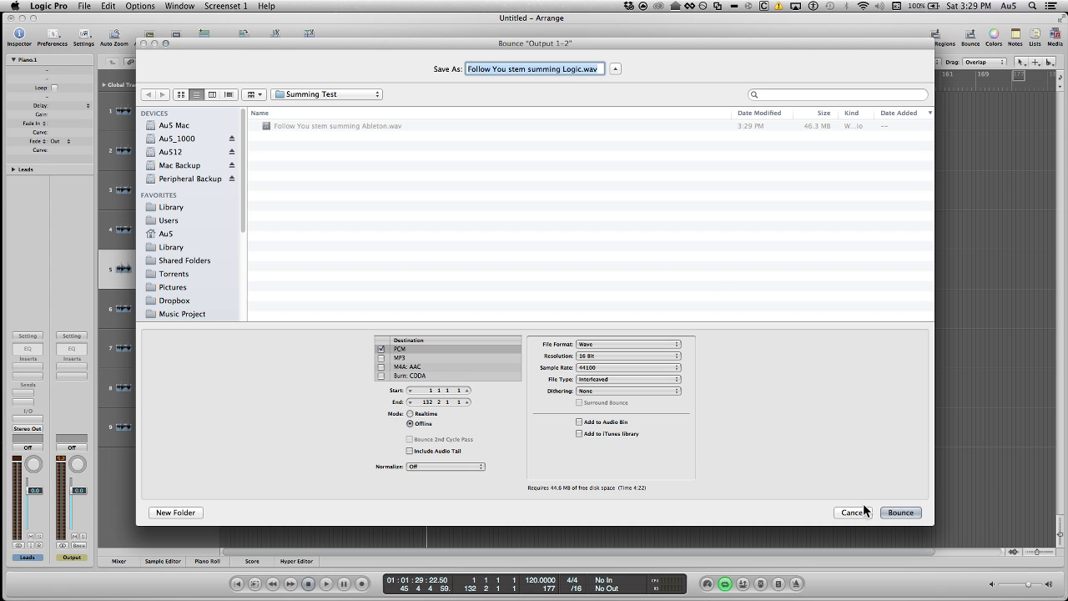
click(900, 512)
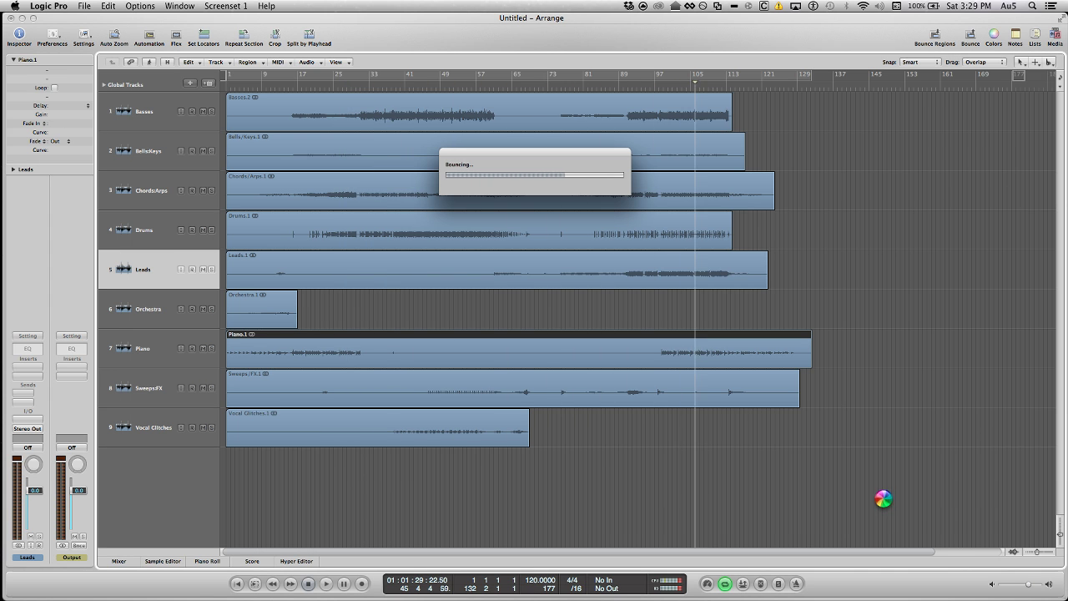
Step: Switch back to Ableton Live and deactivate all nine stem tracks
key(ctrl+Up)
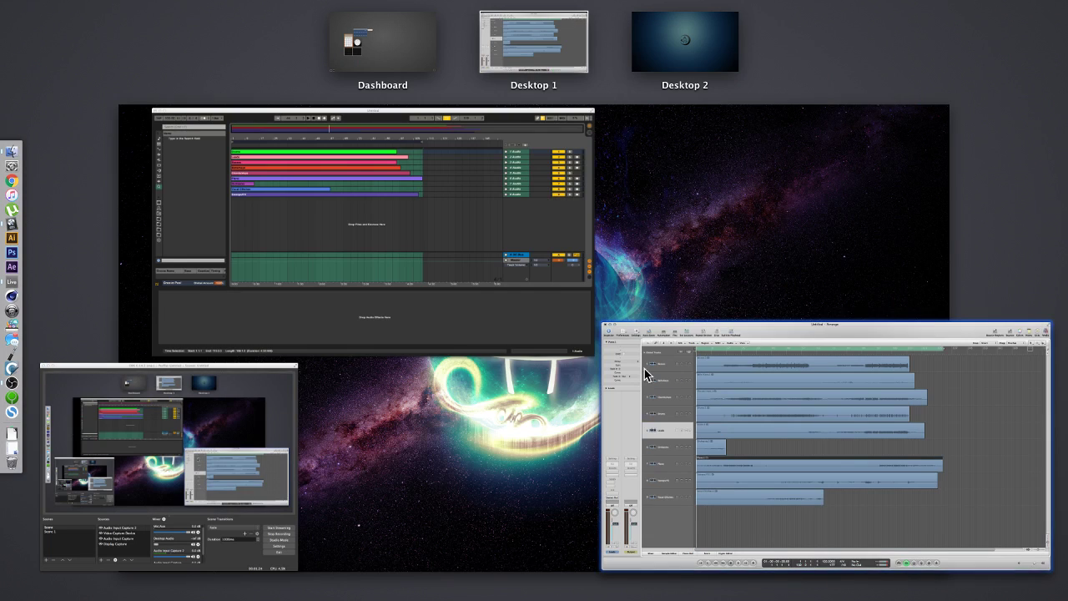
click(471, 305)
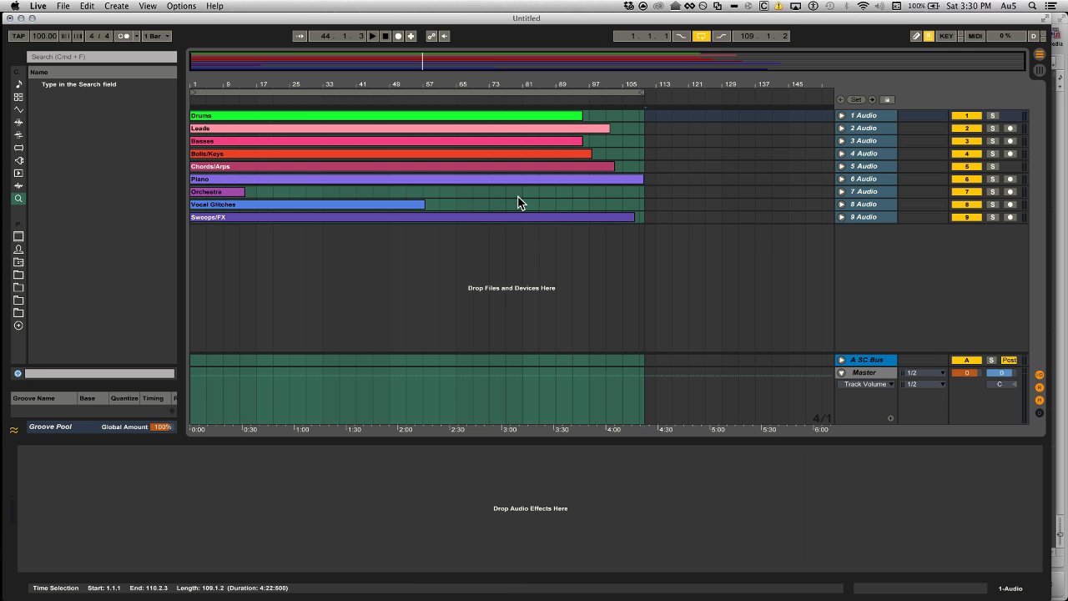
click(968, 115)
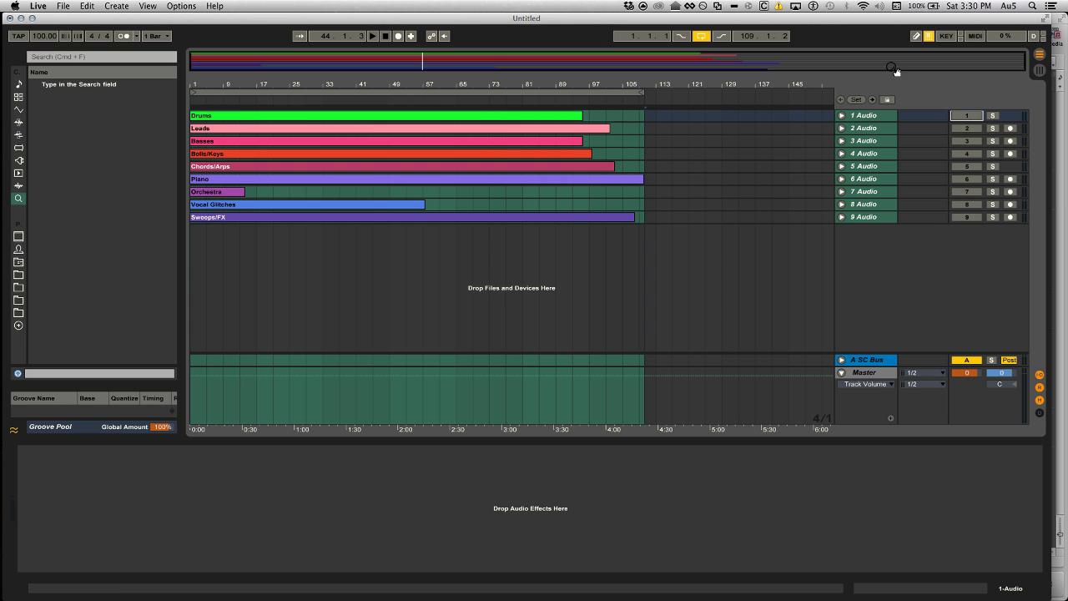
Step: Add two new audio tracks below the nine stem tracks
click(878, 228)
key(super+t)
key(super+t)
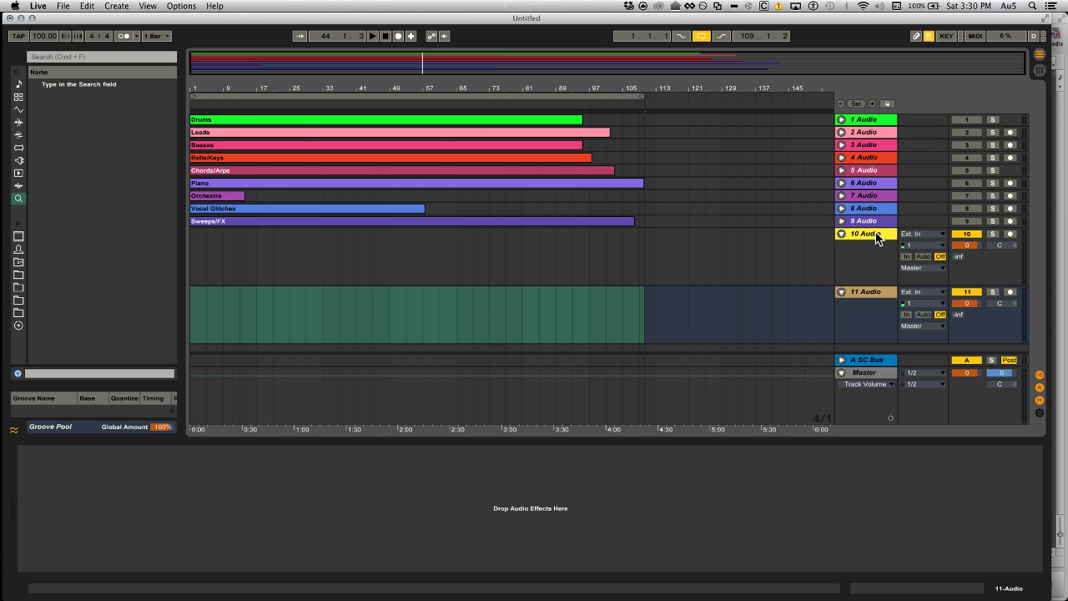
Step: Import the Logic and Ableton summing WAV files from the Summing Test folder onto tracks 10 and 11, starting at bar 1
click(636, 6)
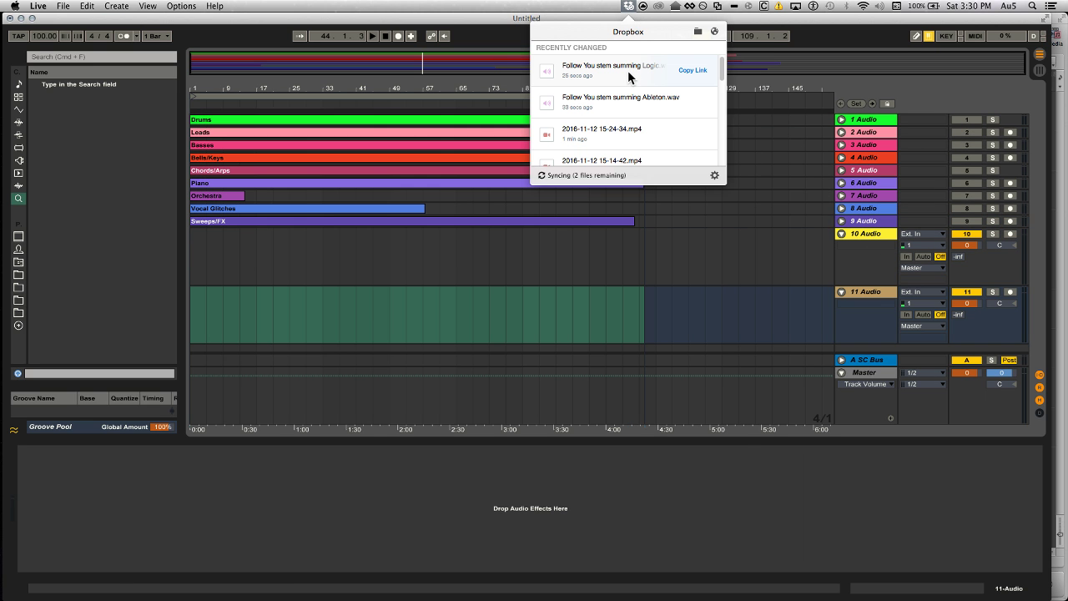
click(629, 73)
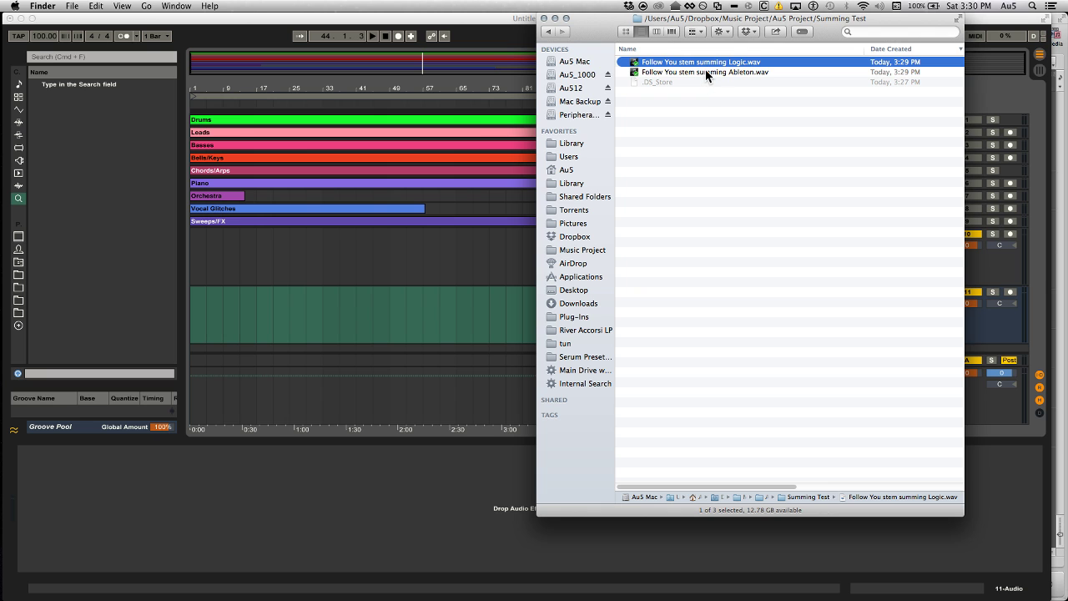
shift+click(705, 72)
drag(707, 67, 196, 246)
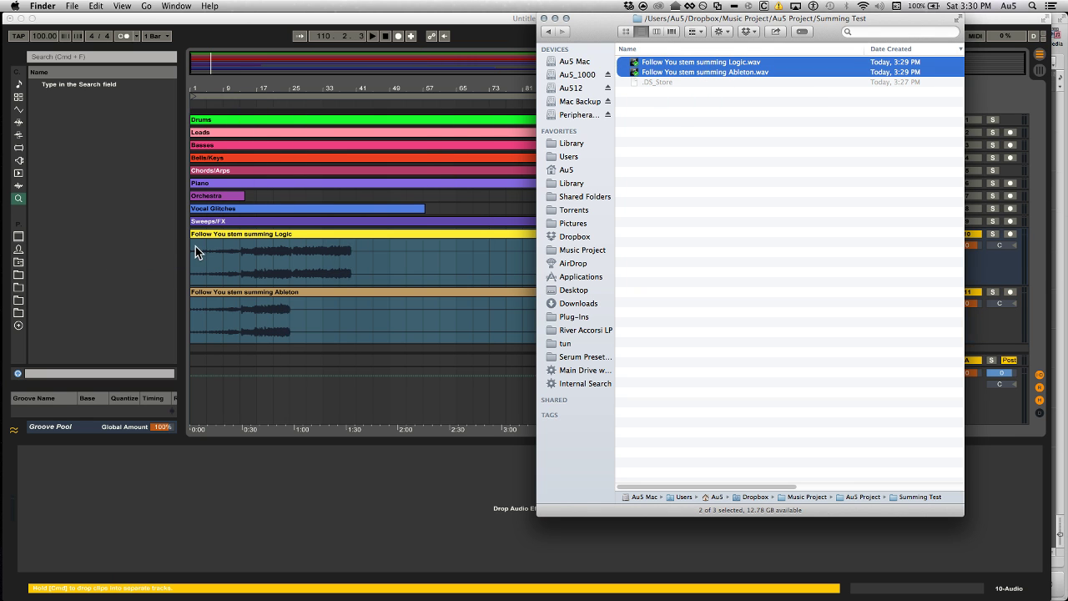
click(276, 269)
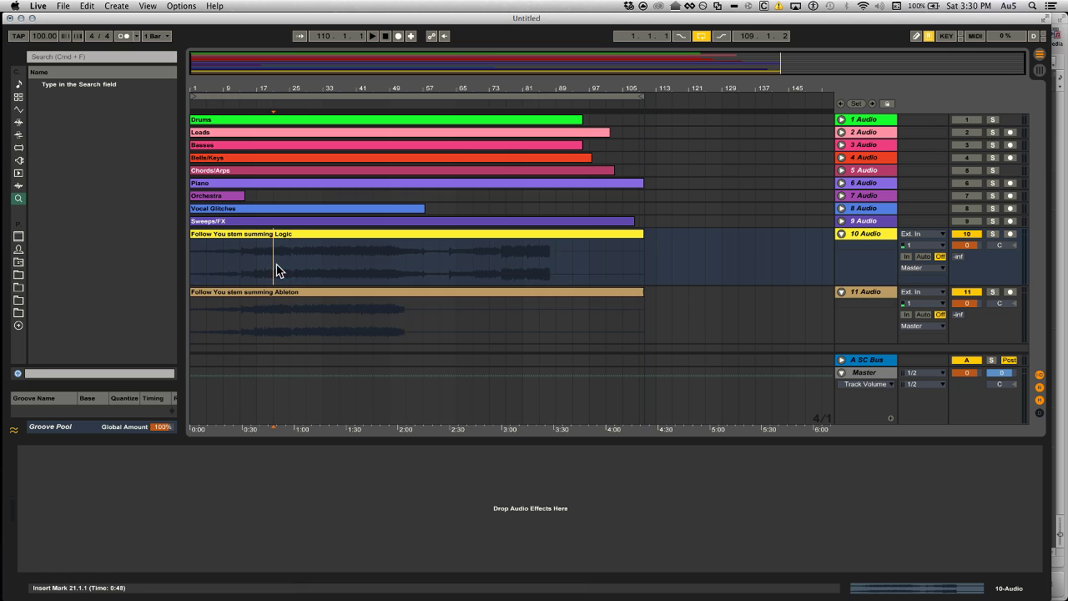
Step: Compare the two bounces by ear, playing from several points and alternating the solo between the Logic and Ableton tracks
click(298, 237)
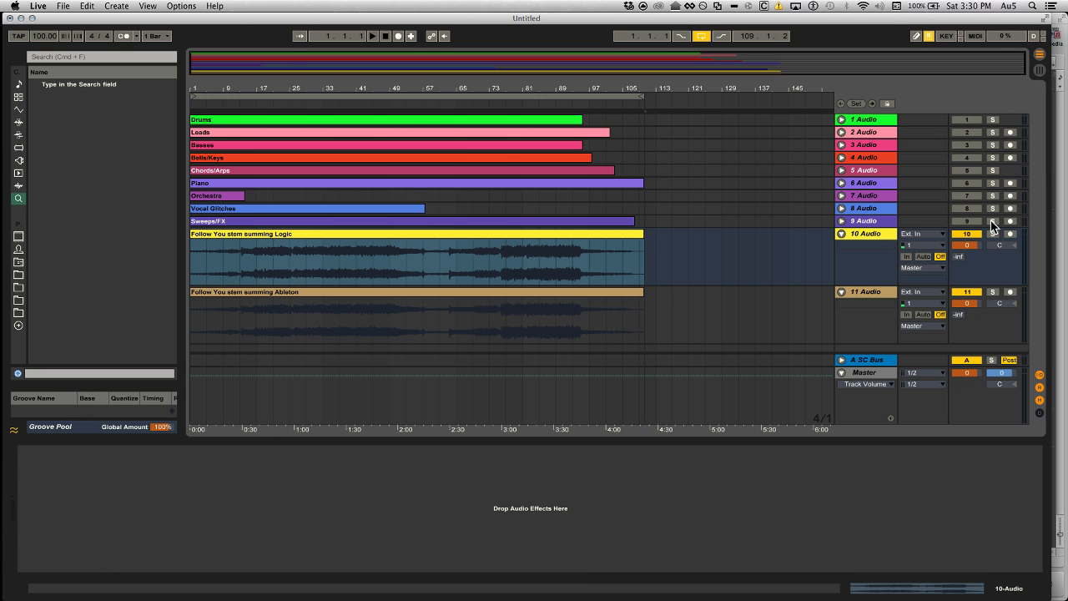
click(993, 234)
key(space)
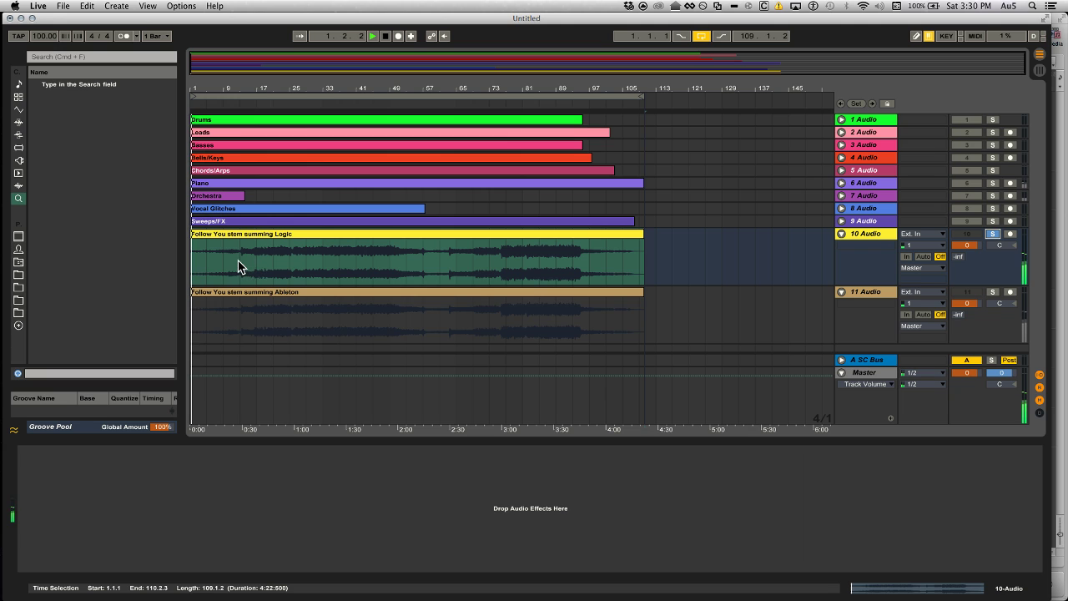
click(256, 260)
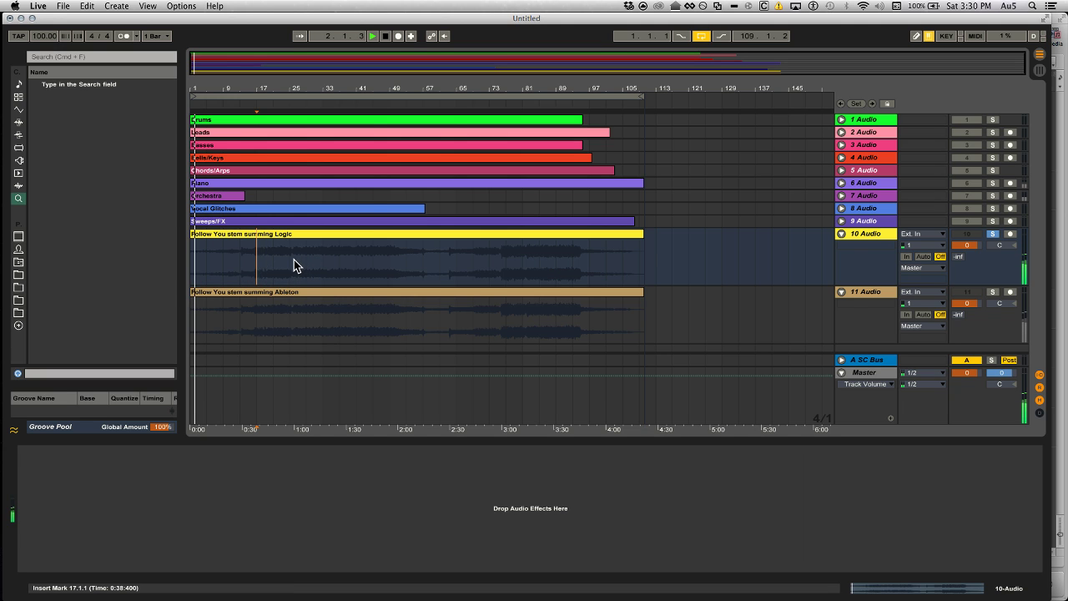
click(292, 260)
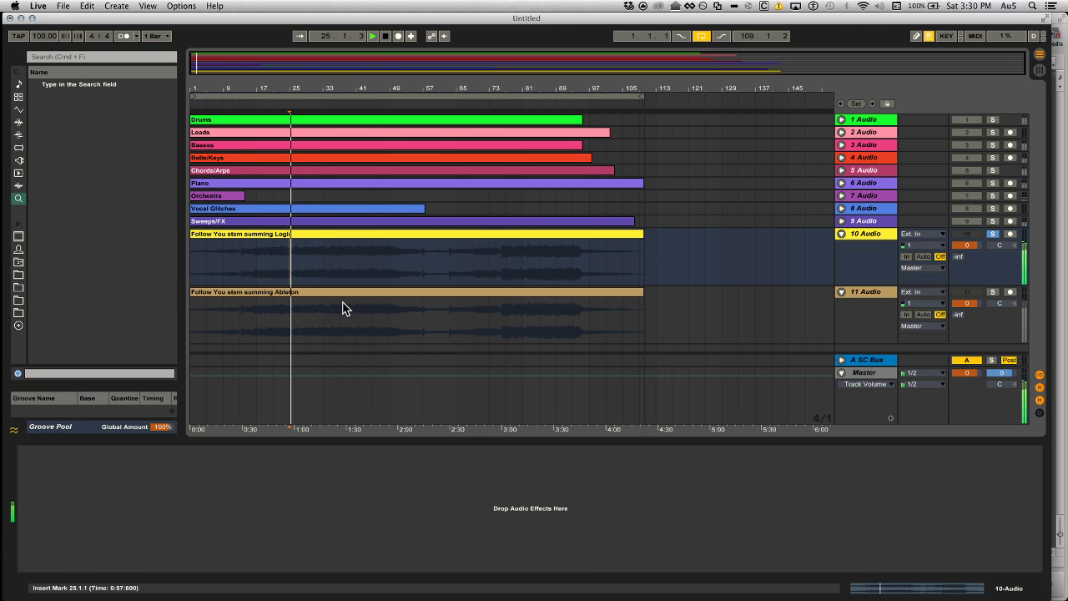
click(993, 292)
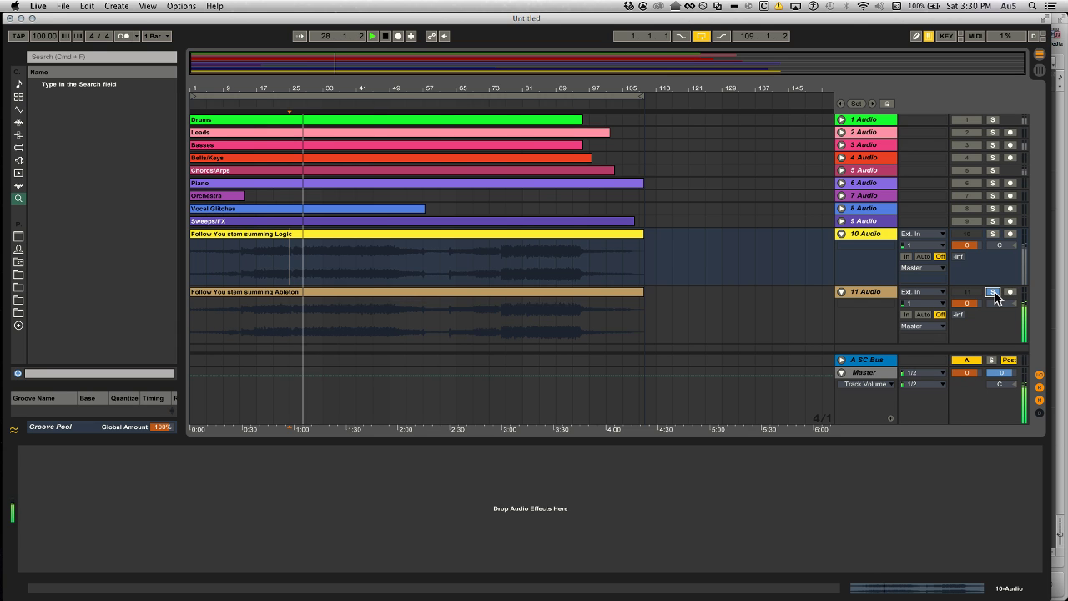
click(993, 235)
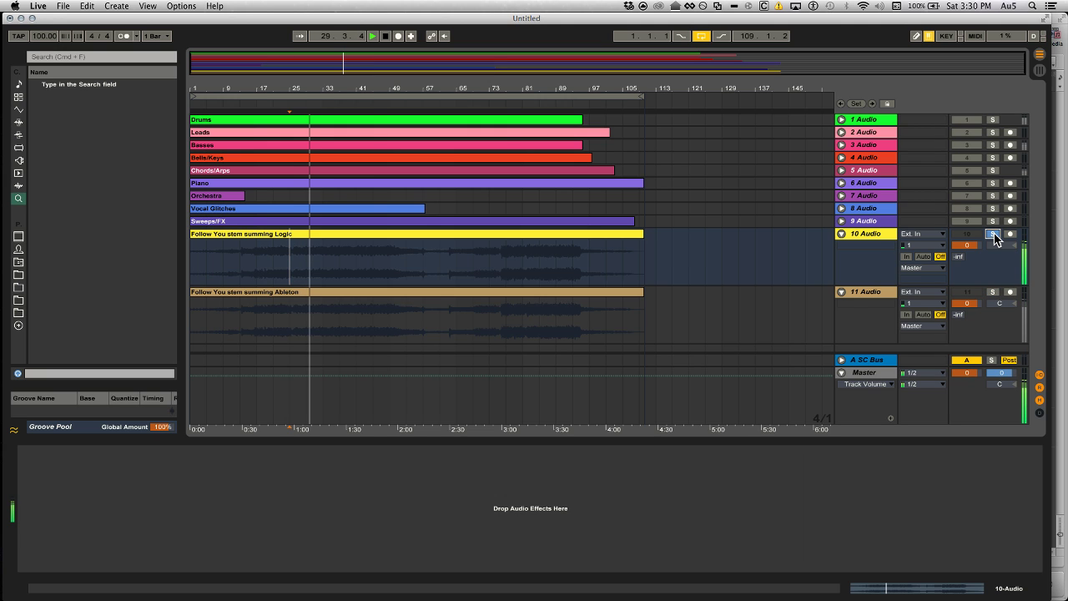
key(space)
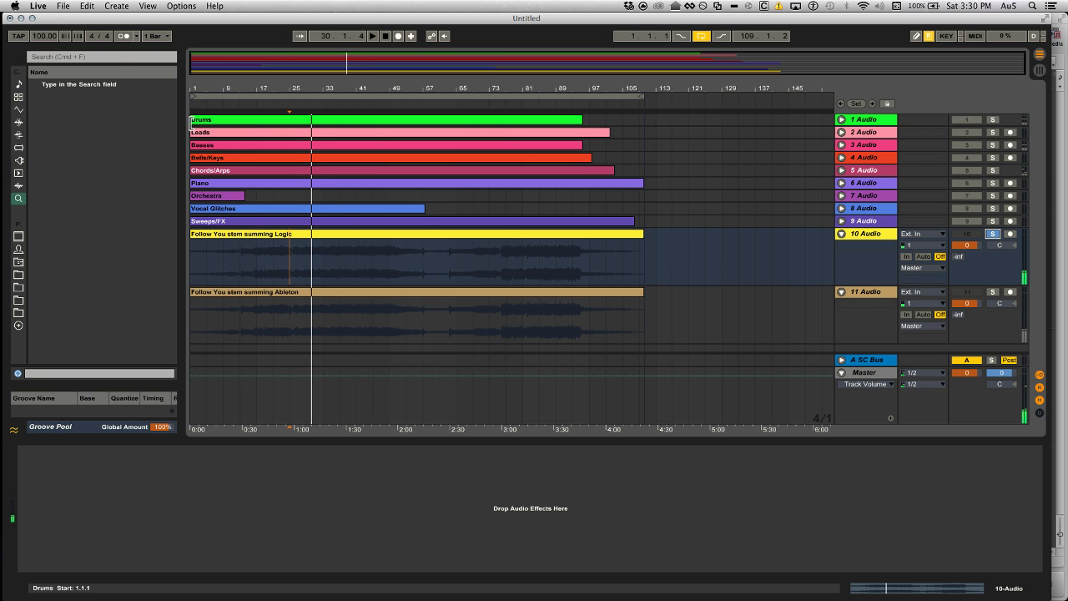
Step: Add the Utility effect to the Logic bounce on track 10 and invert the phase of its left and right channels
click(121, 58)
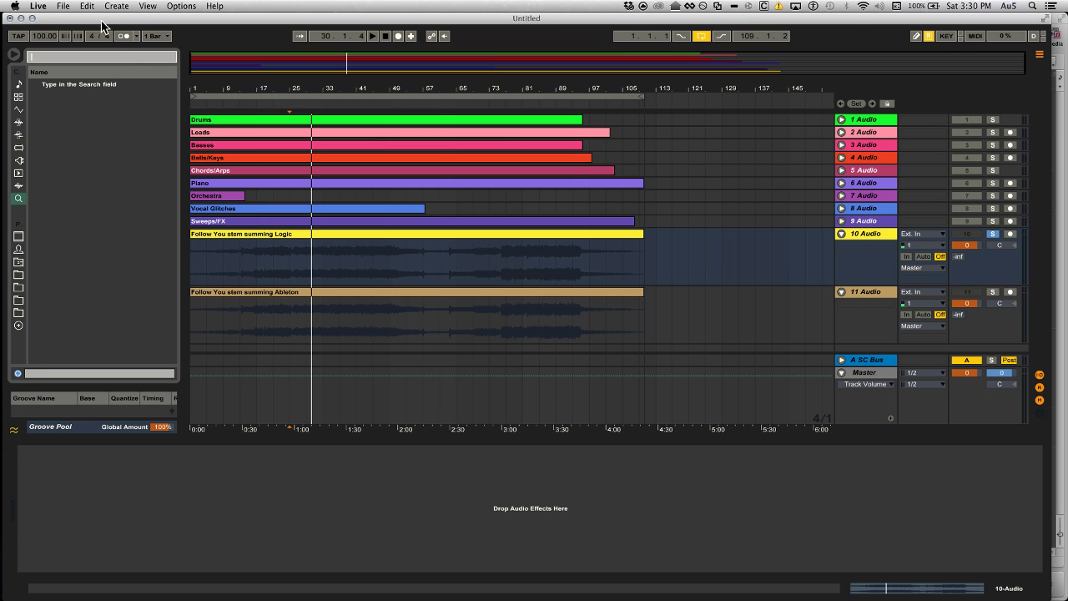
click(295, 240)
text(uti)
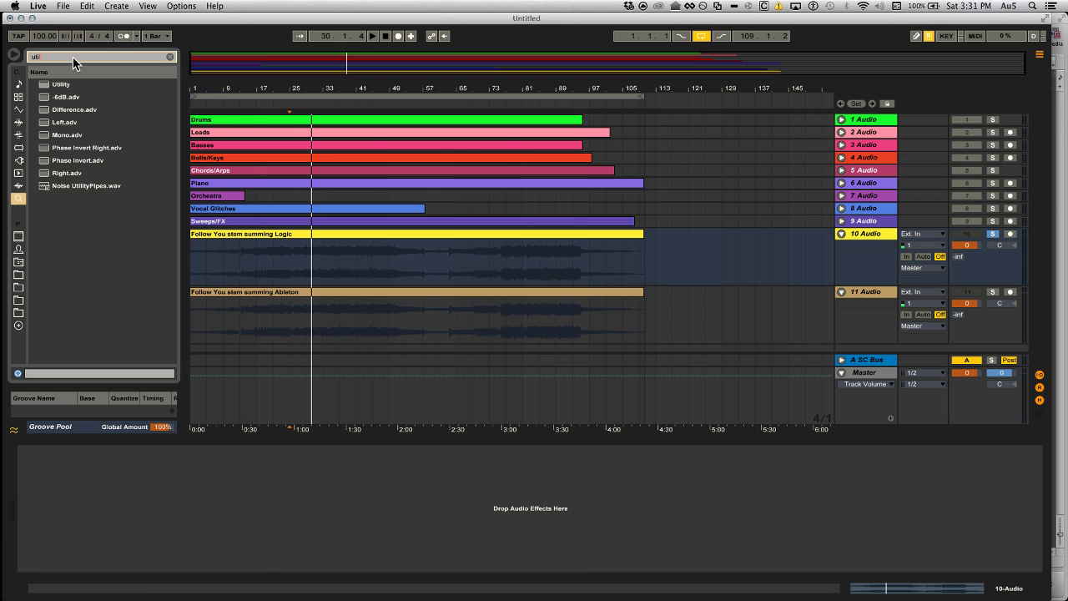
text(l)
drag(66, 86, 339, 248)
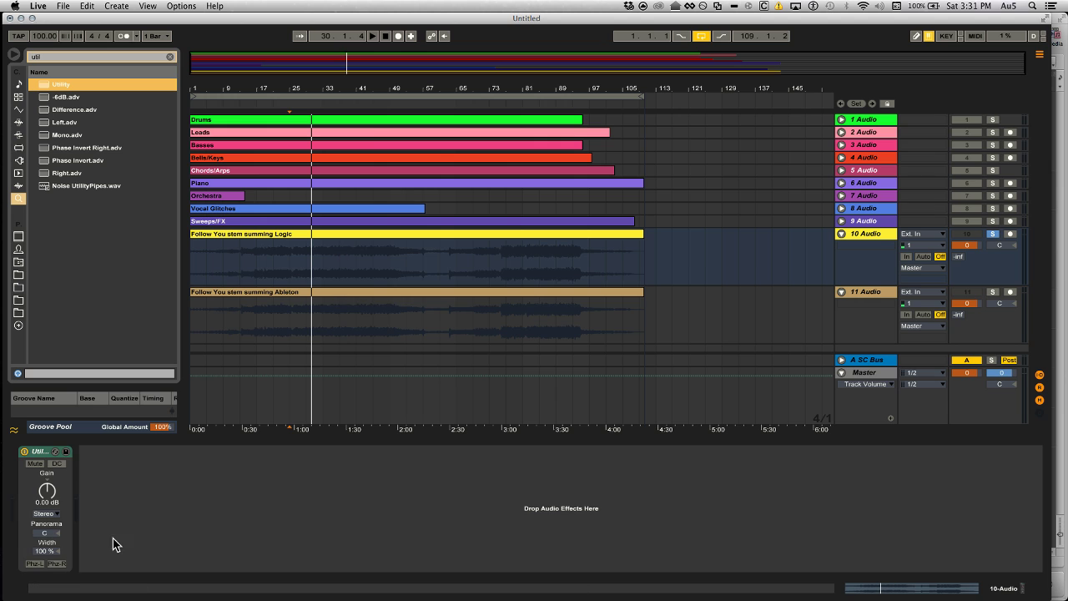
click(56, 565)
click(35, 565)
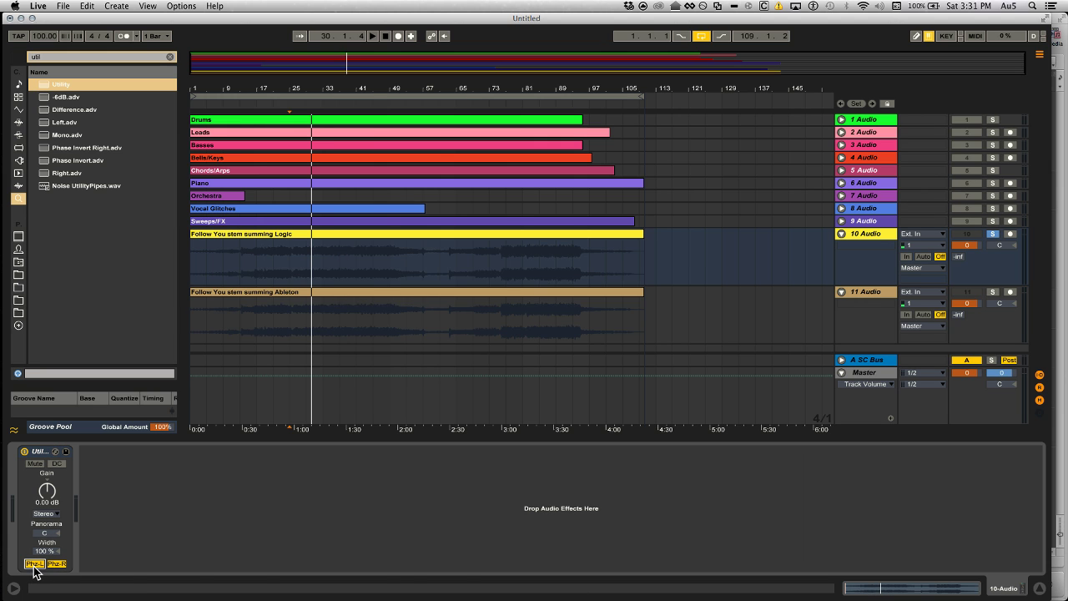
Step: Unsolo track 10 and play the Logic and Ableton bounces together from bars 1, 25 and 37
click(299, 240)
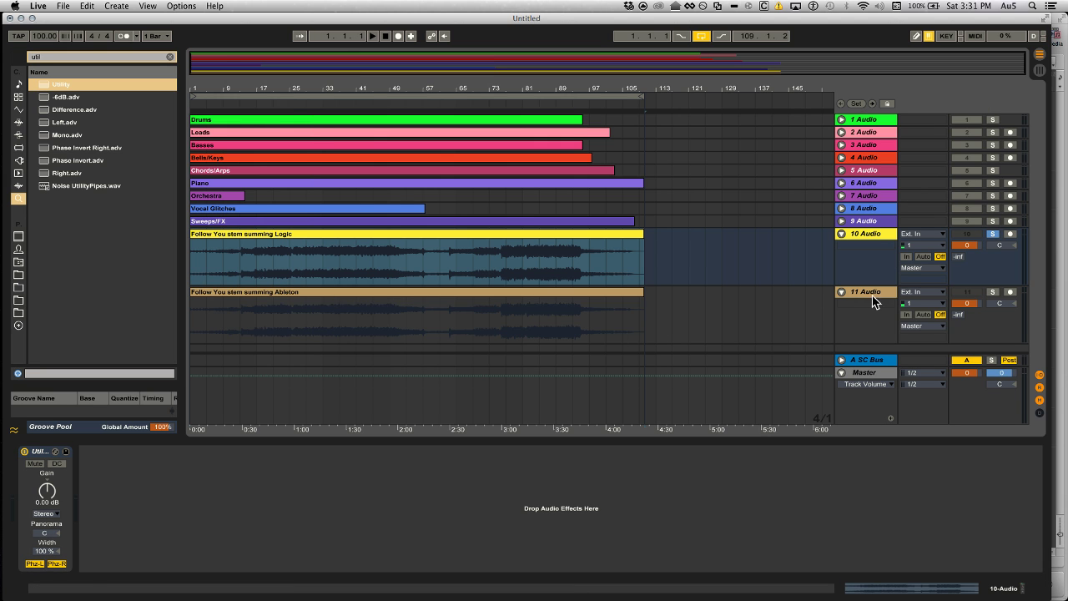
click(993, 236)
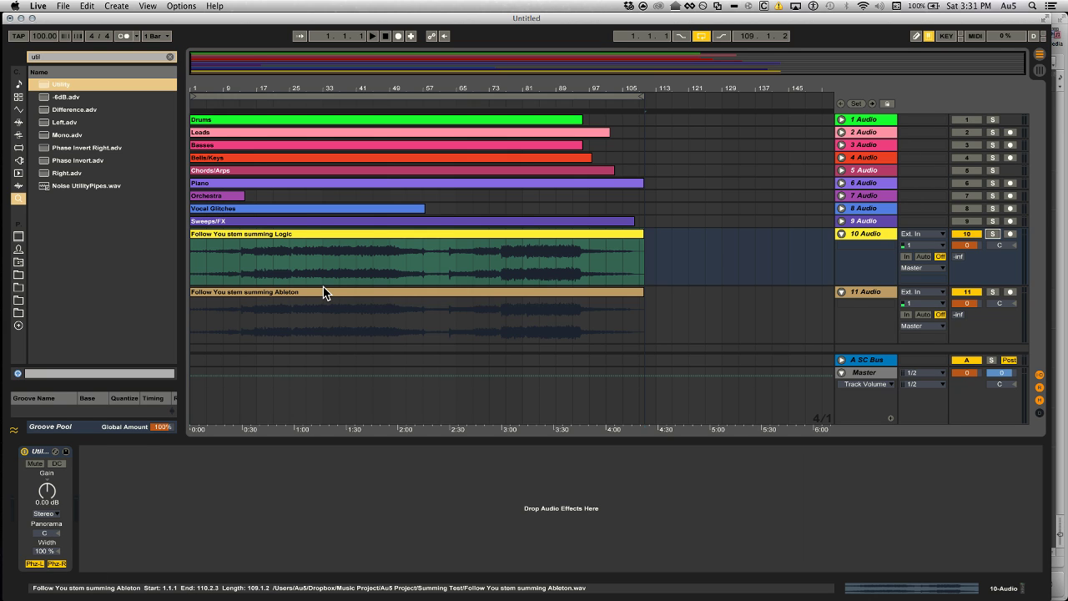
key(space)
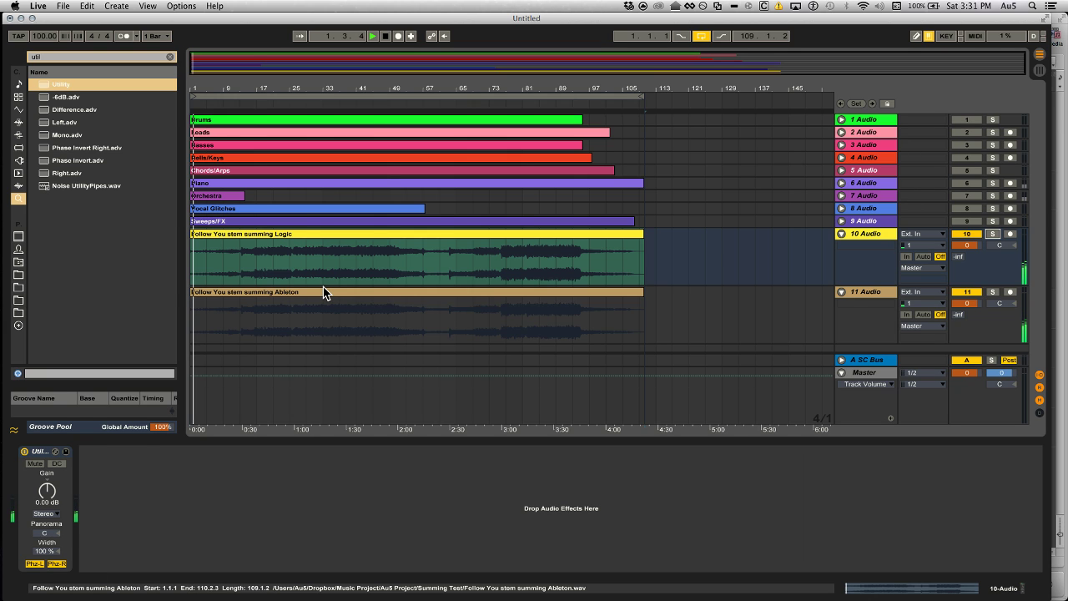
click(290, 258)
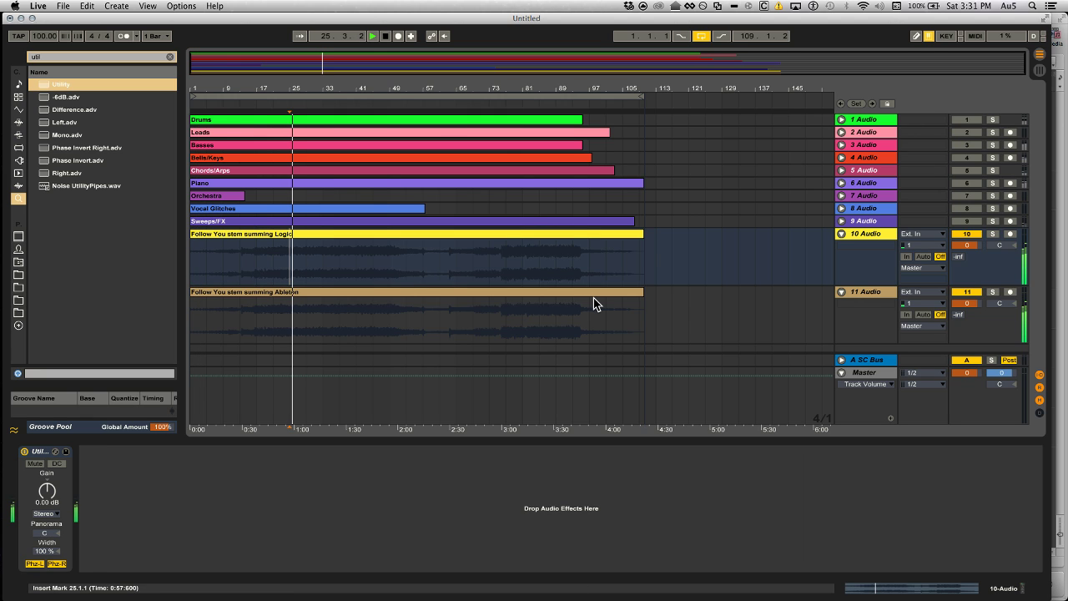
click(333, 265)
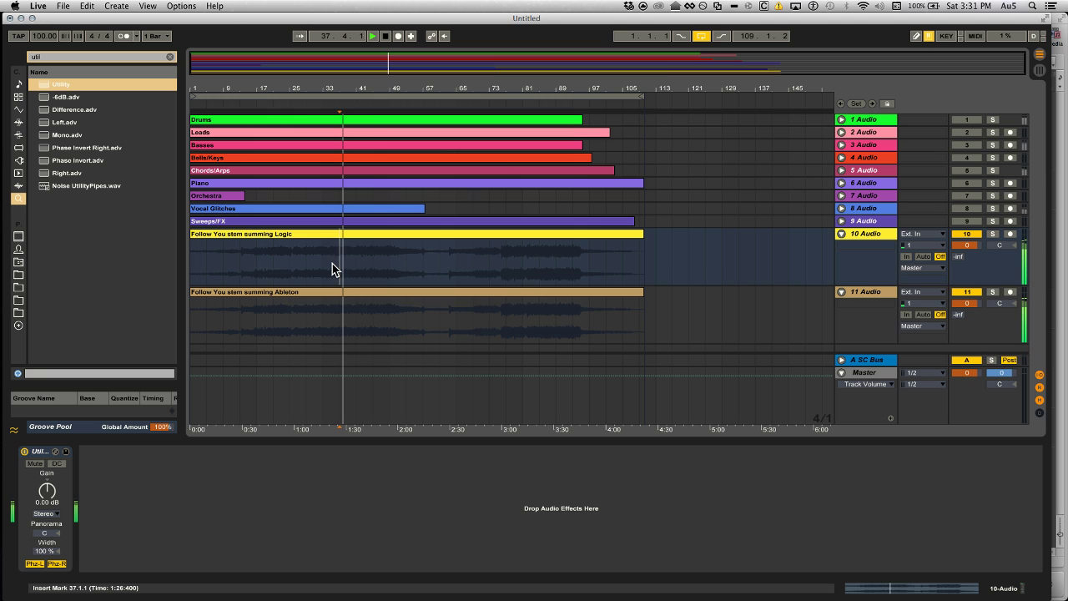
key(space)
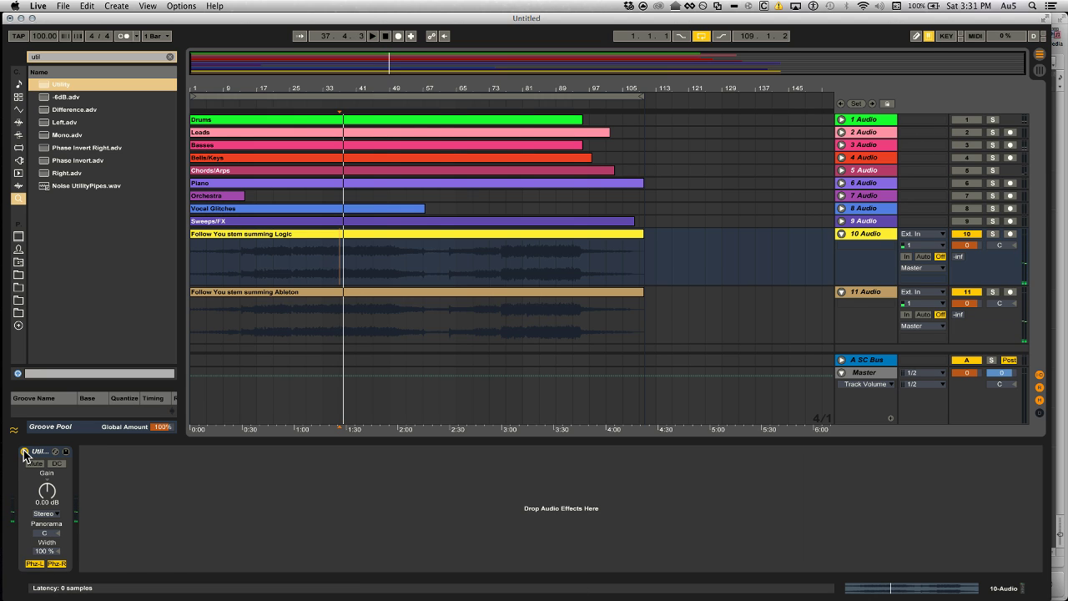
Step: Resume playback of both bounces and check the master track's effect chain, returning to the Logic track before stopping
key(space)
click(876, 376)
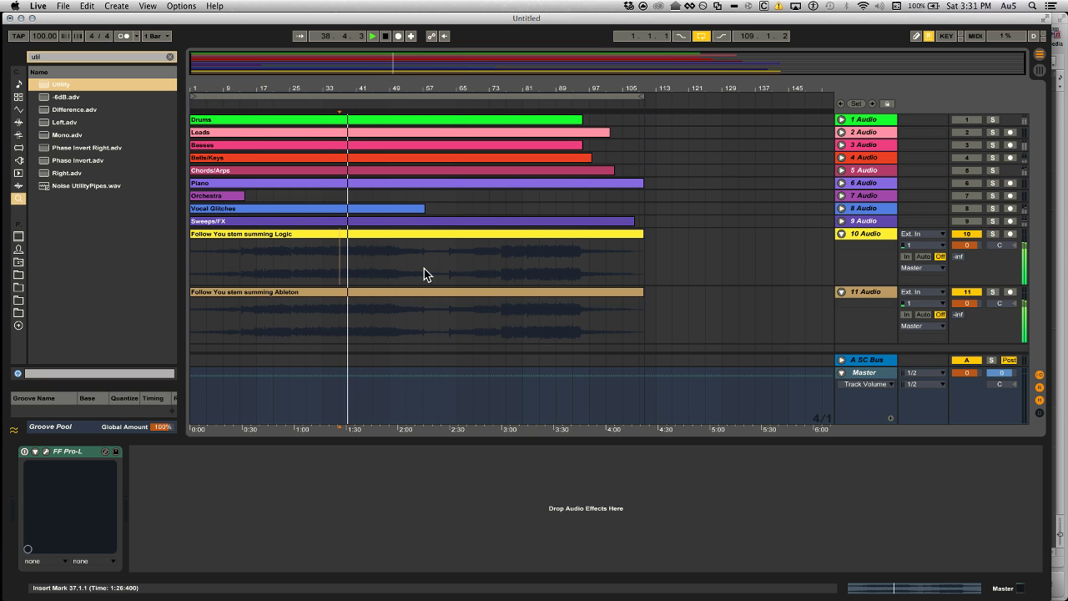
click(420, 243)
key(space)
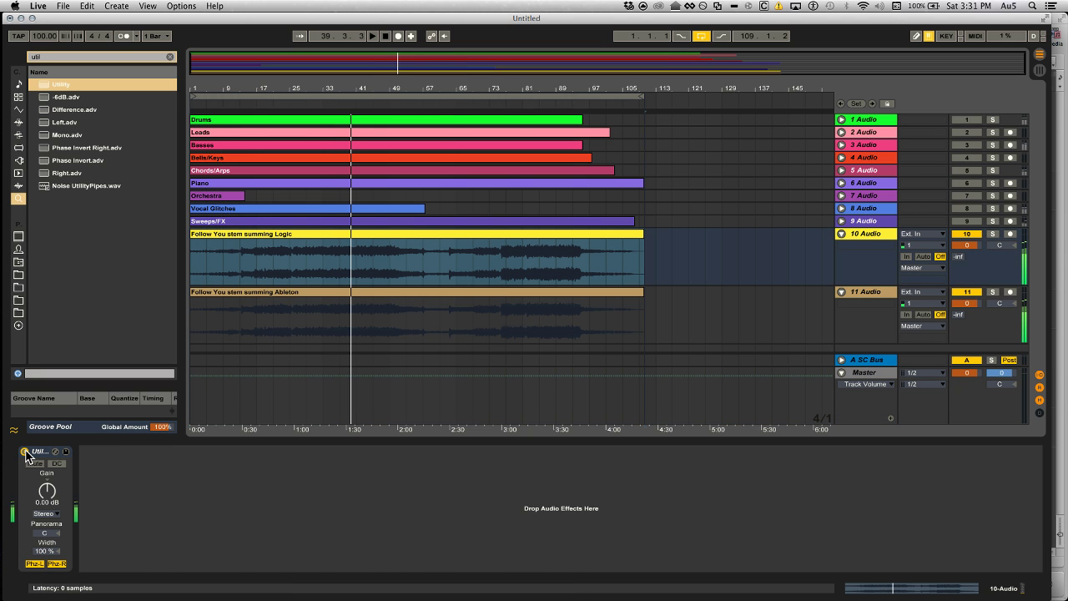
Step: Compare playback of the combined bounces with Utility bypassed from bar 1 and re-enabled around bar 33
click(24, 452)
key(space)
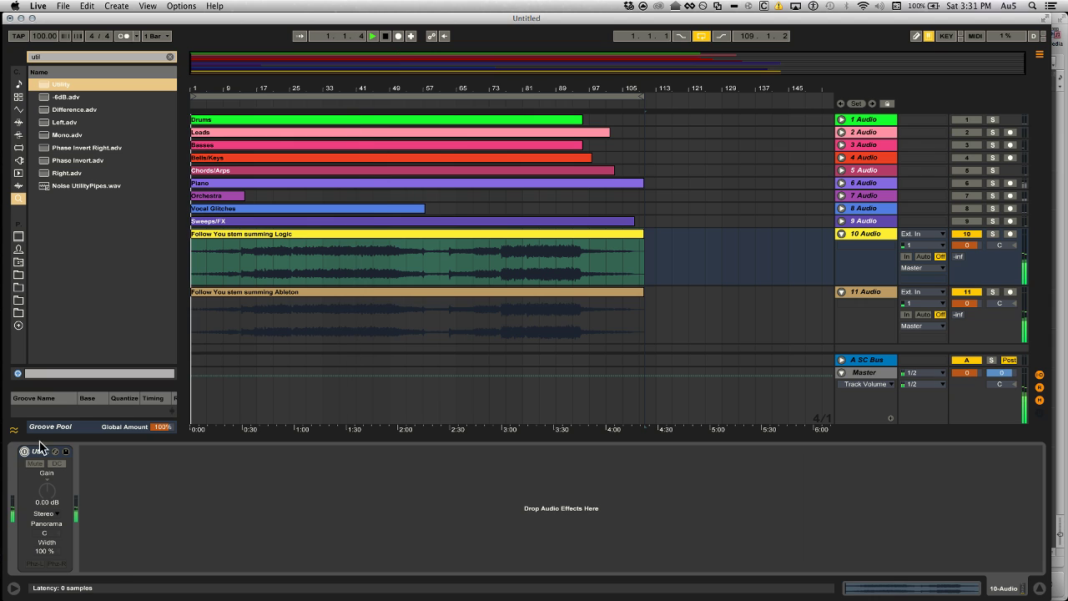
click(324, 263)
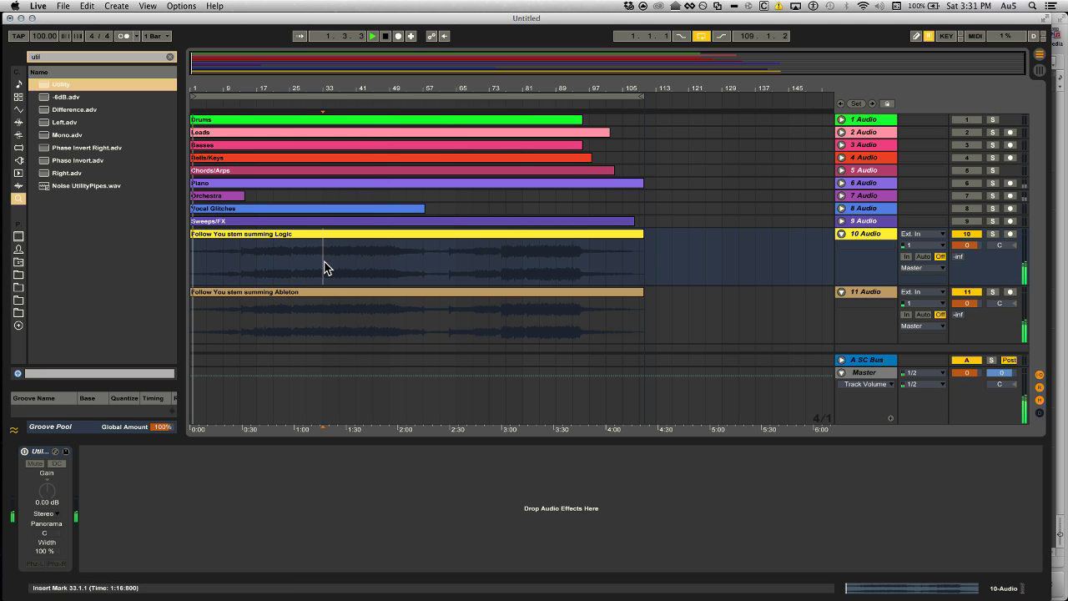
click(25, 452)
click(25, 453)
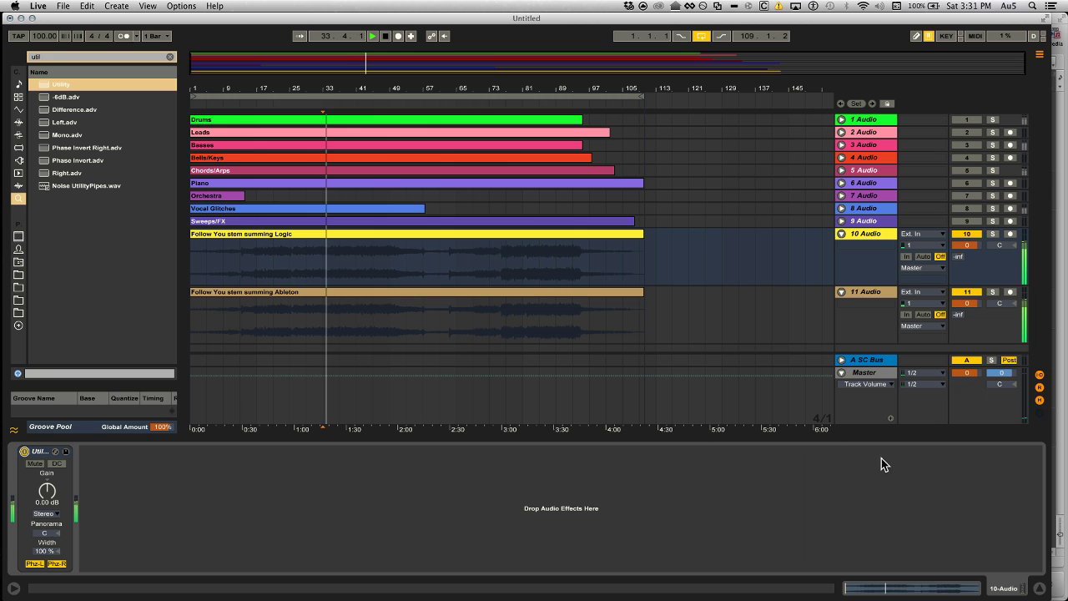
key(space)
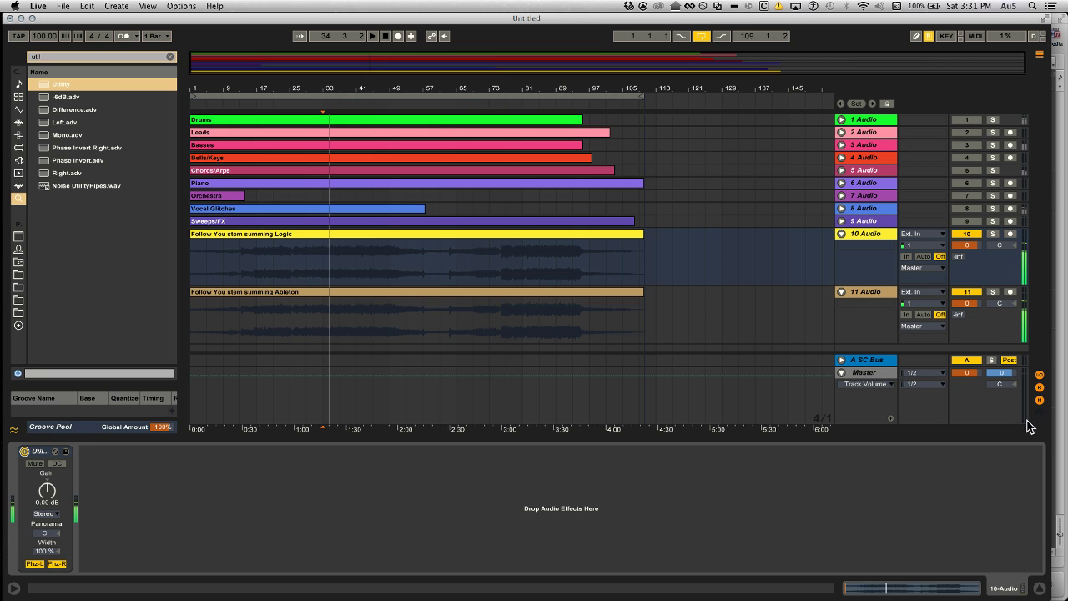